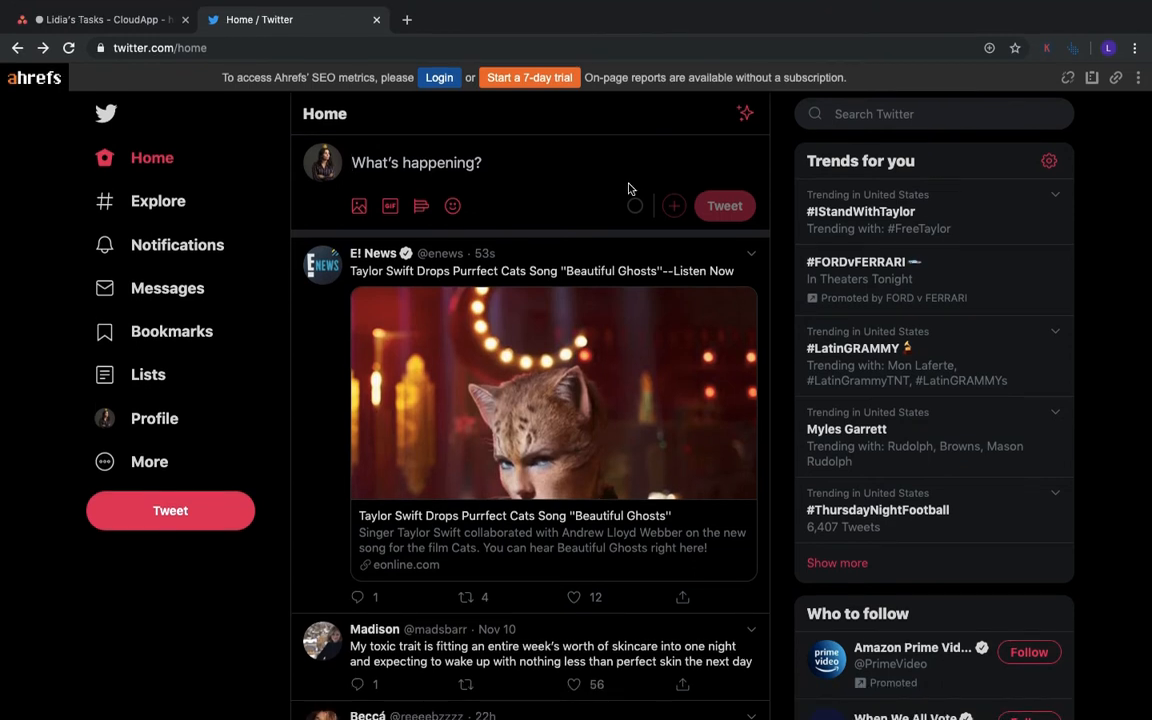
scroll(588, 303, down, 3)
scroll(588, 303, up, 2)
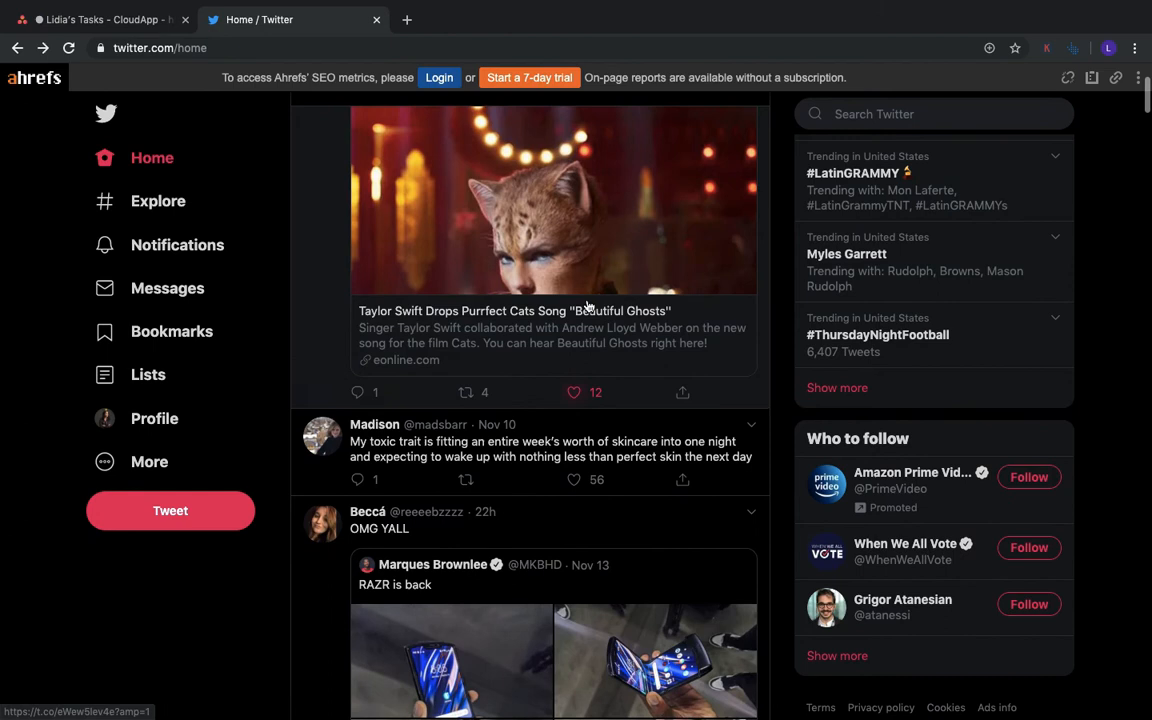
scroll(588, 303, up, 2)
scroll(588, 303, up, 1)
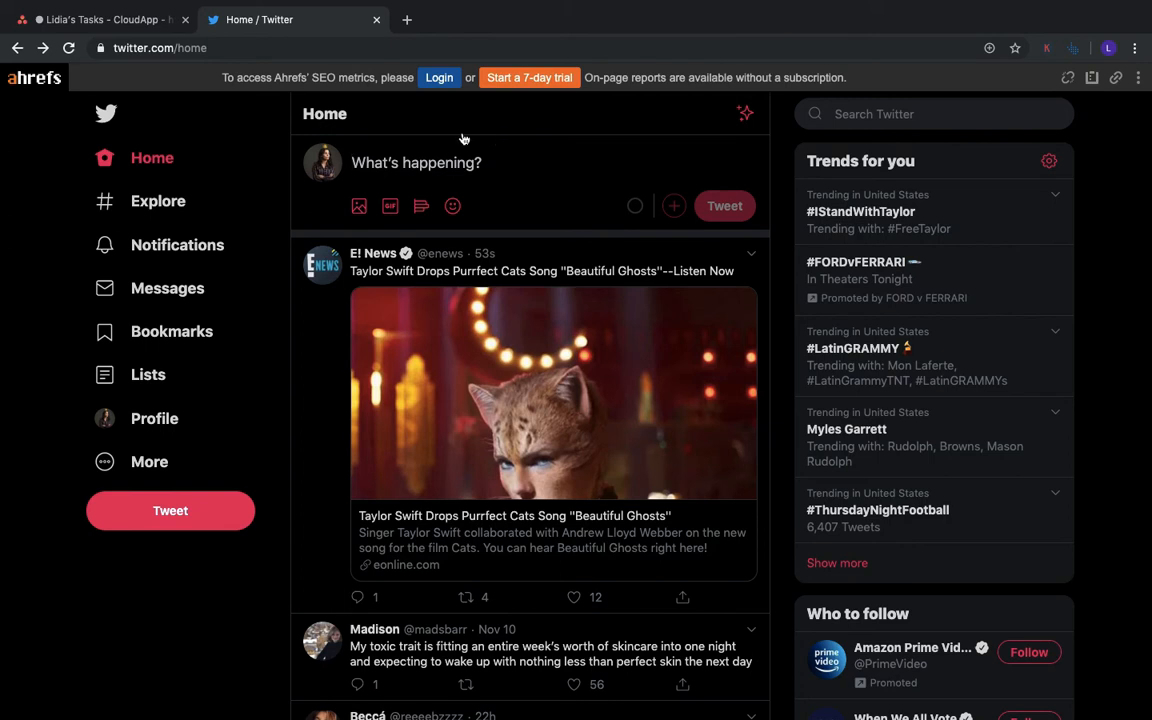
scroll(482, 160, down, 1)
scroll(483, 160, up, 1)
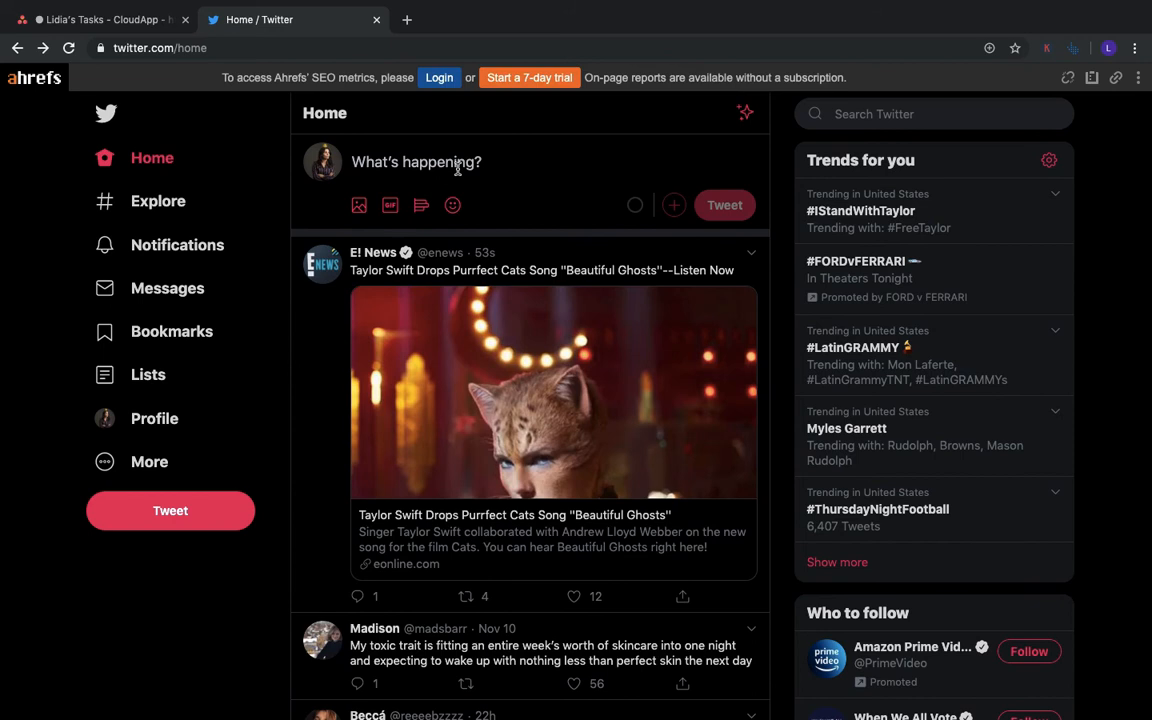
scroll(480, 165, down, 1)
scroll(535, 165, up, 1)
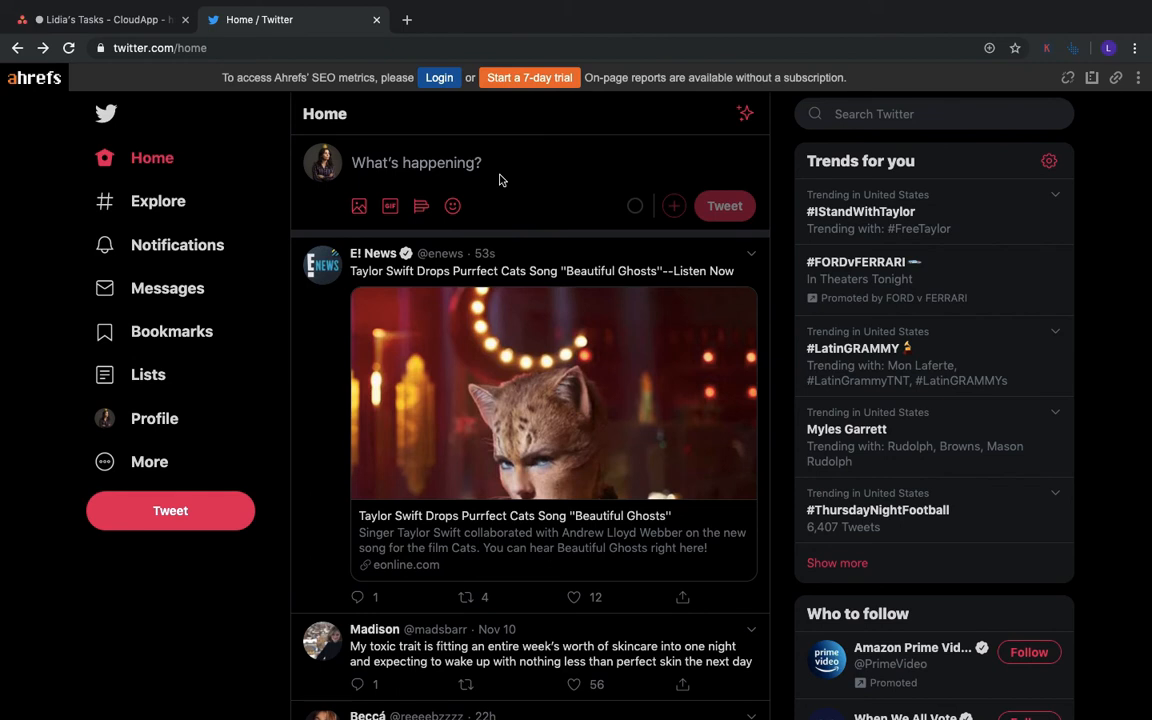
- Draft the tweet text "Join the community of twitter lovers!", fixing the typo
click(420, 163)
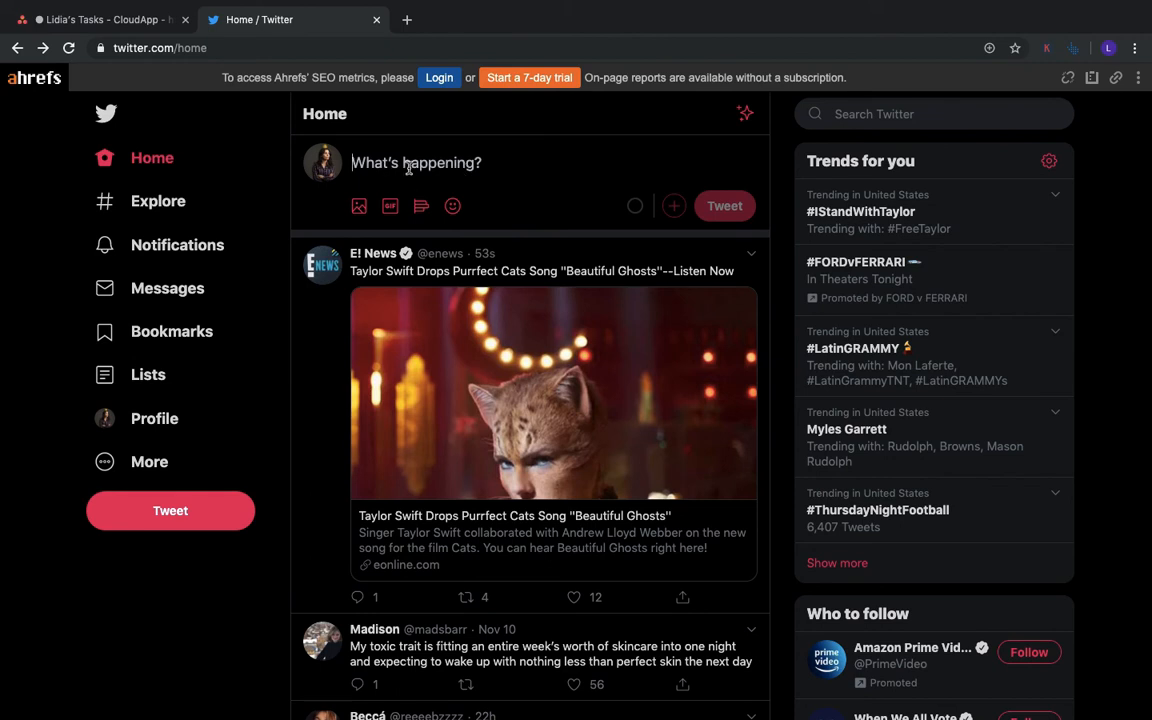
text(Jo)
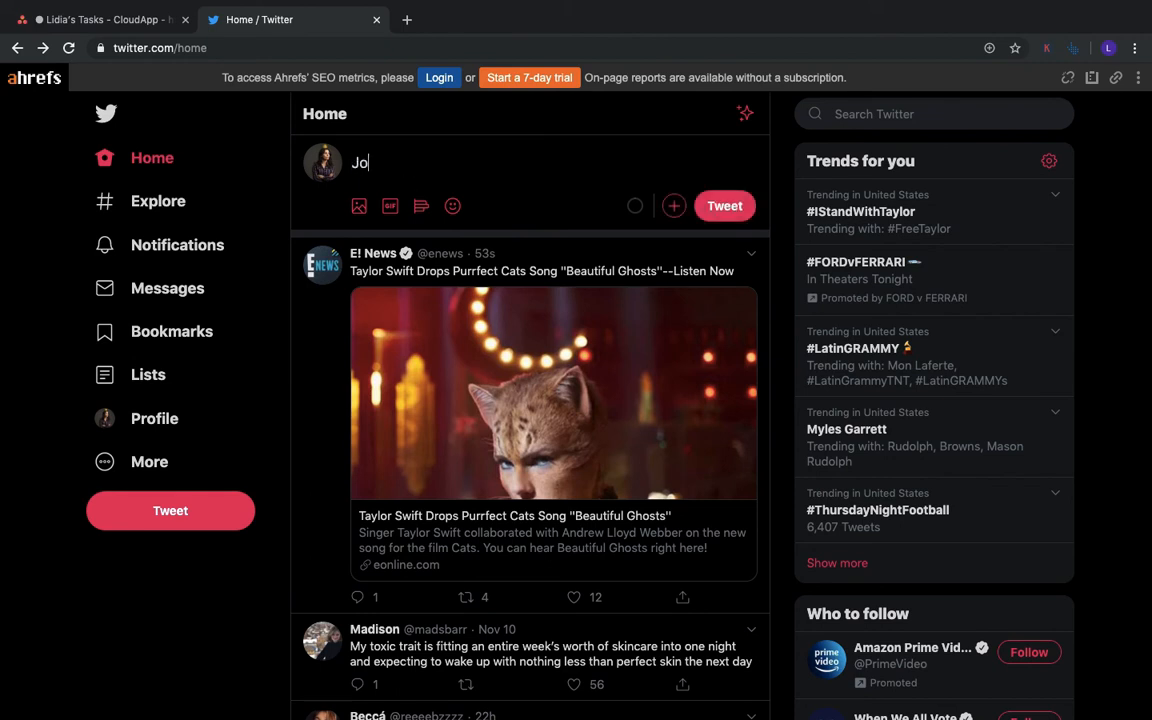
text(in yh)
key(BackSpace)
key(BackSpace)
text(t)
text(he commun)
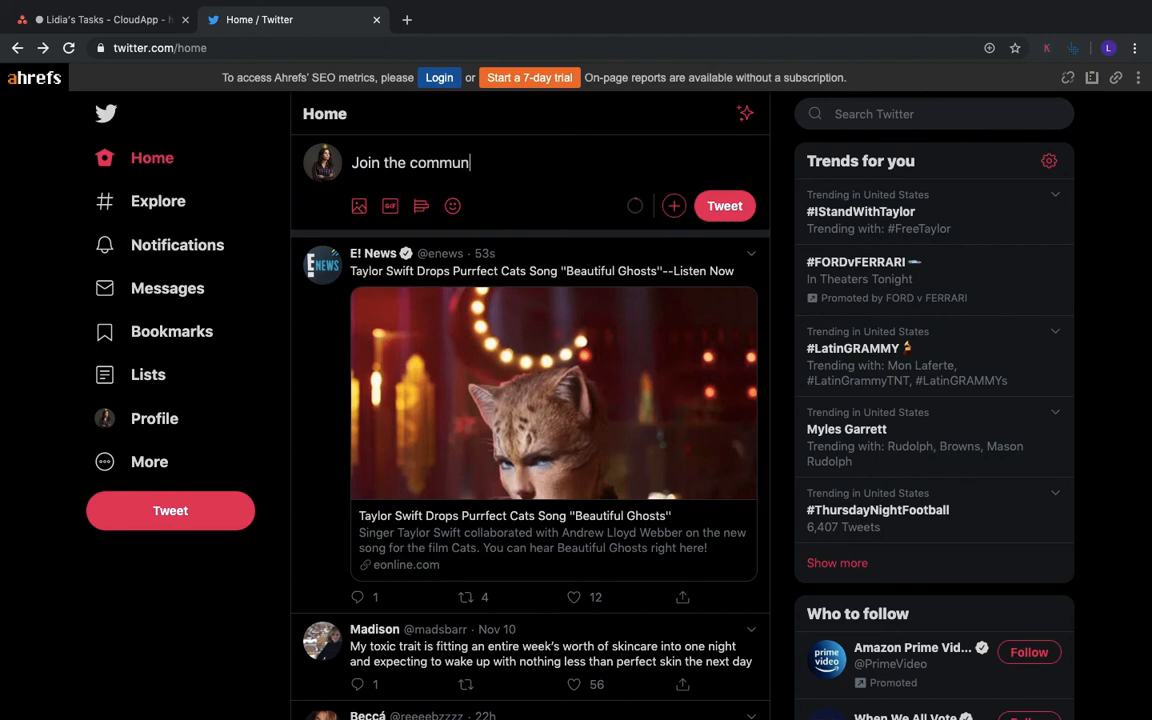
text(ity of )
text(twitter lover)
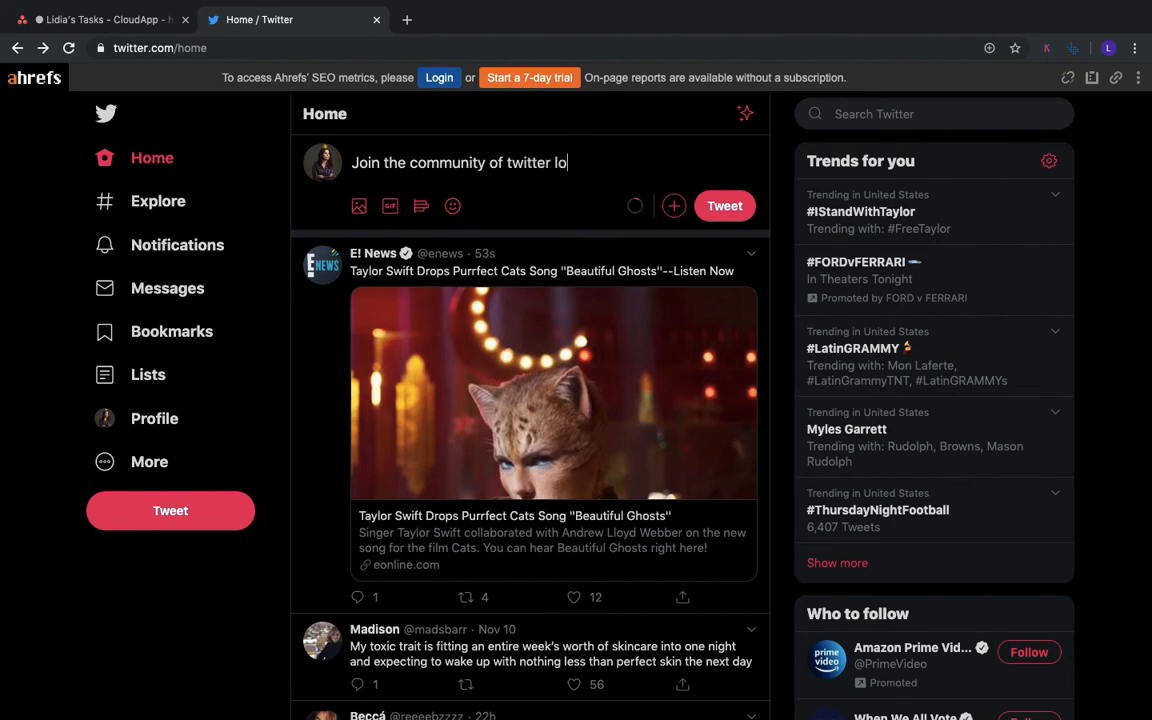
text(s!)
- Search GIFs for "join" and attach the Come Join Us GIF to the draft
click(389, 206)
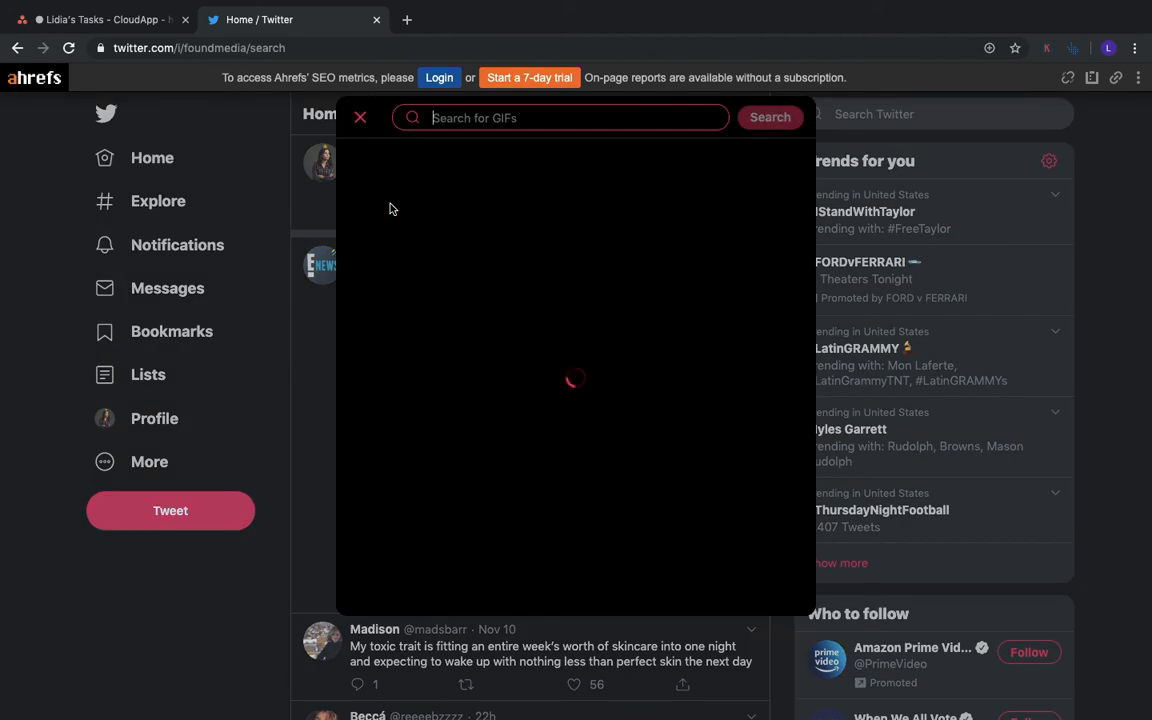
text(join)
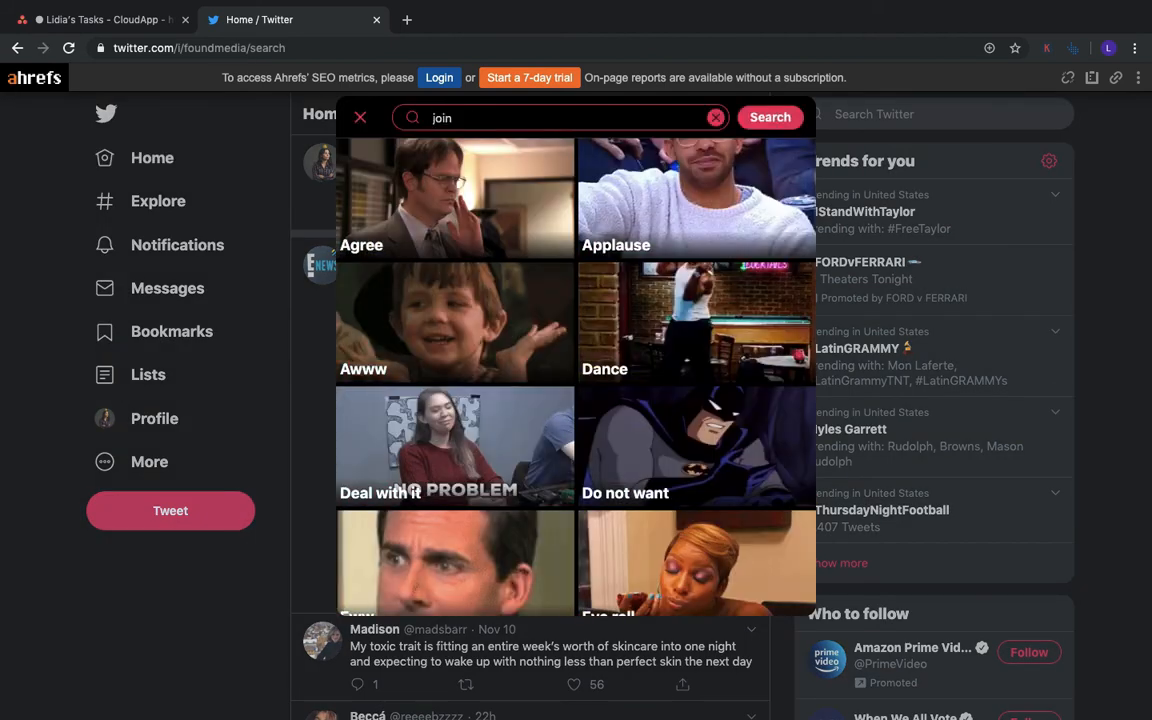
key(Return)
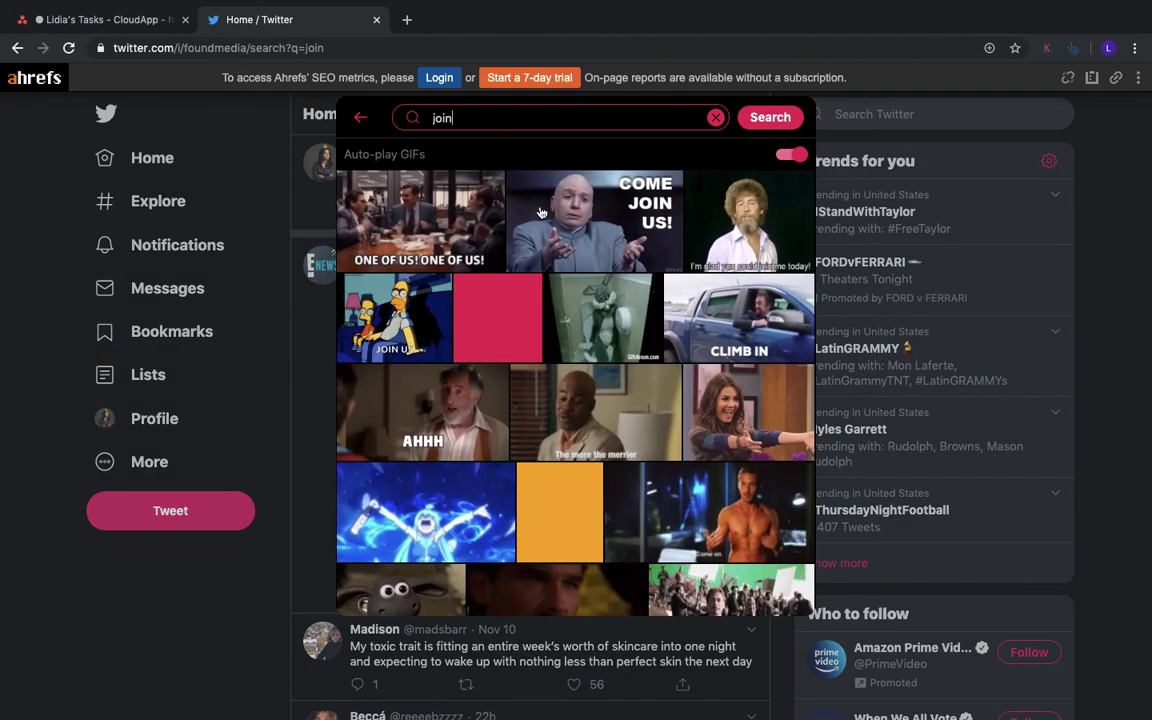
click(541, 212)
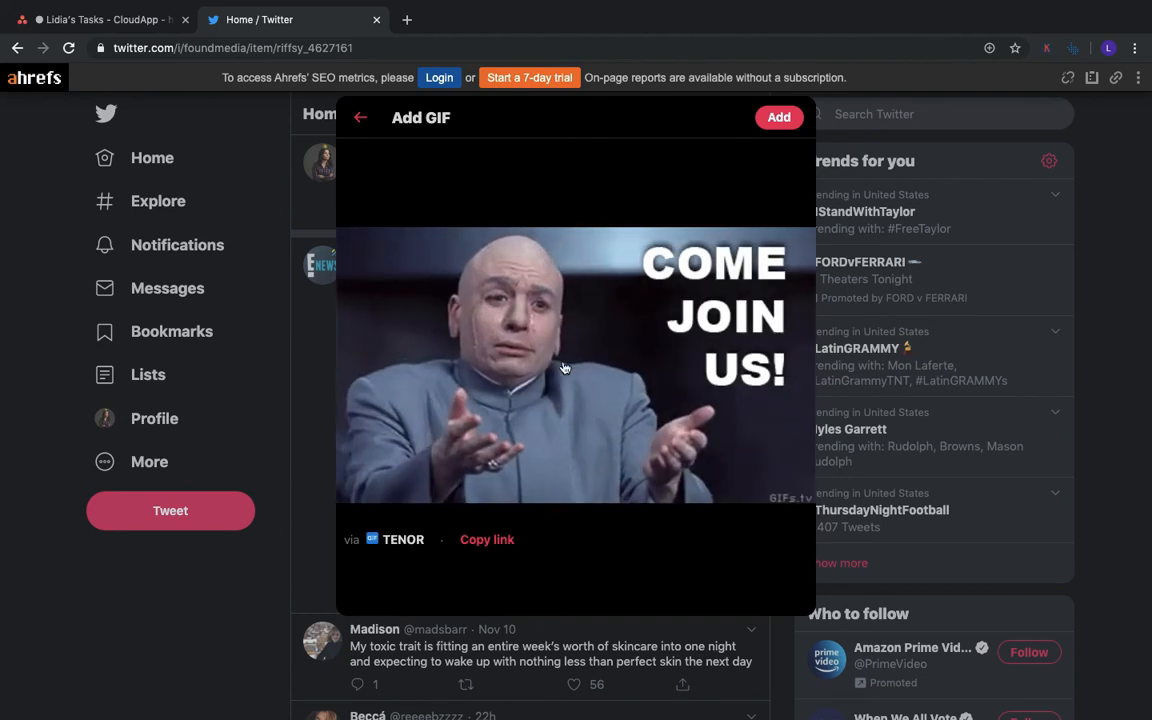
click(779, 118)
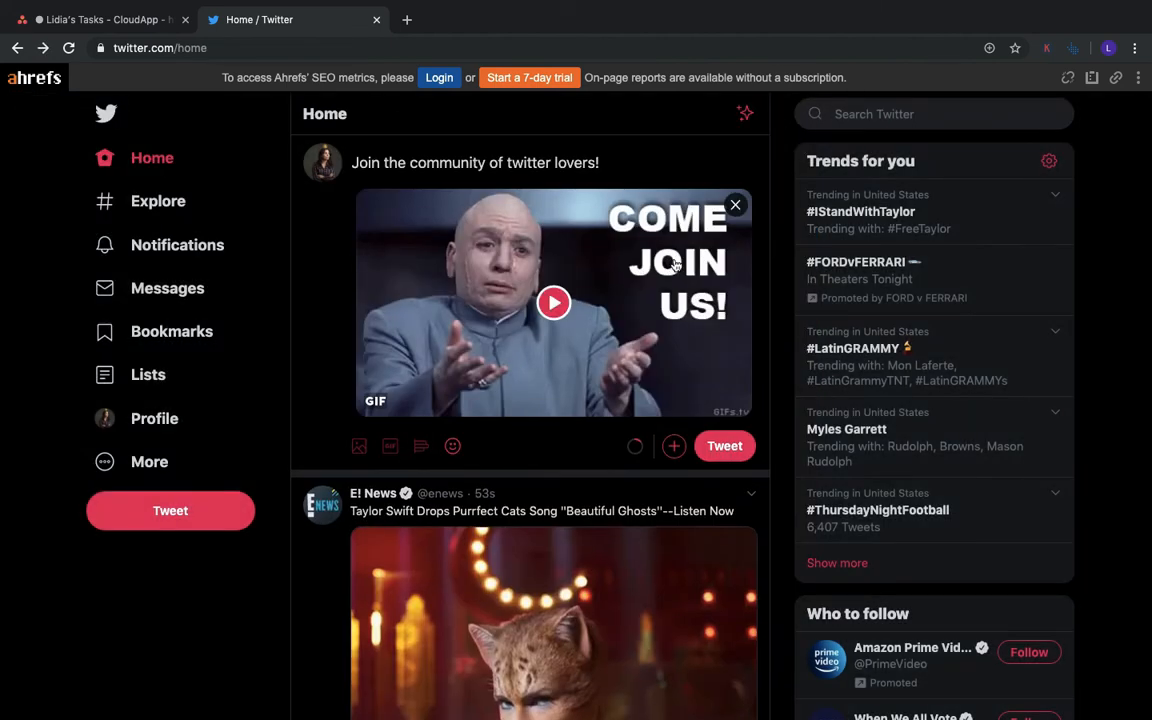